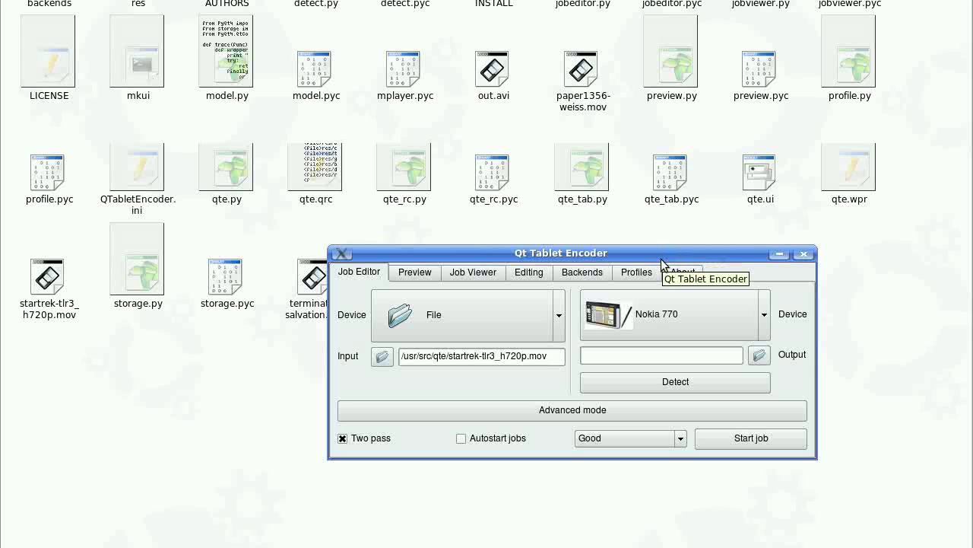
Keep File as the input source and Nokia 770 as the target device
left_click_drag(662, 262, 715, 261)
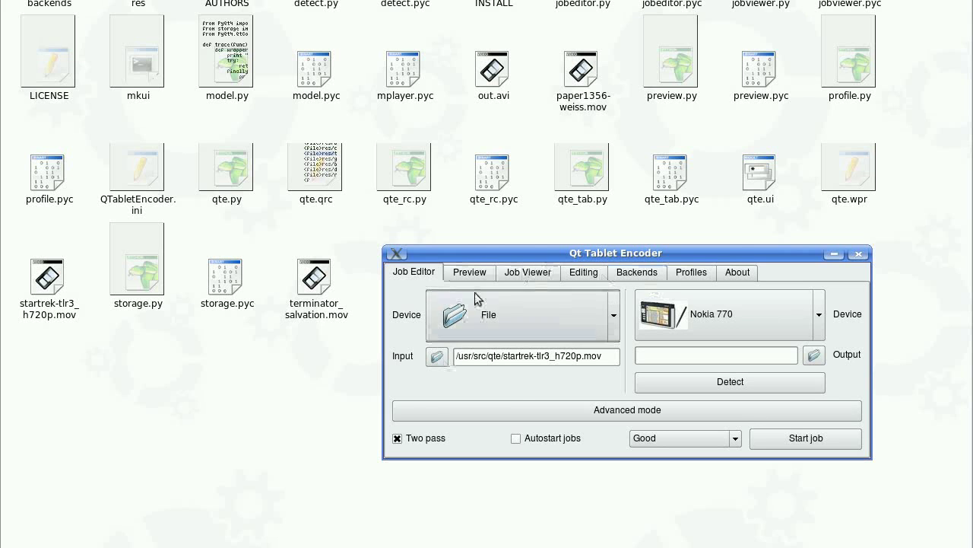
left_click(580, 323)
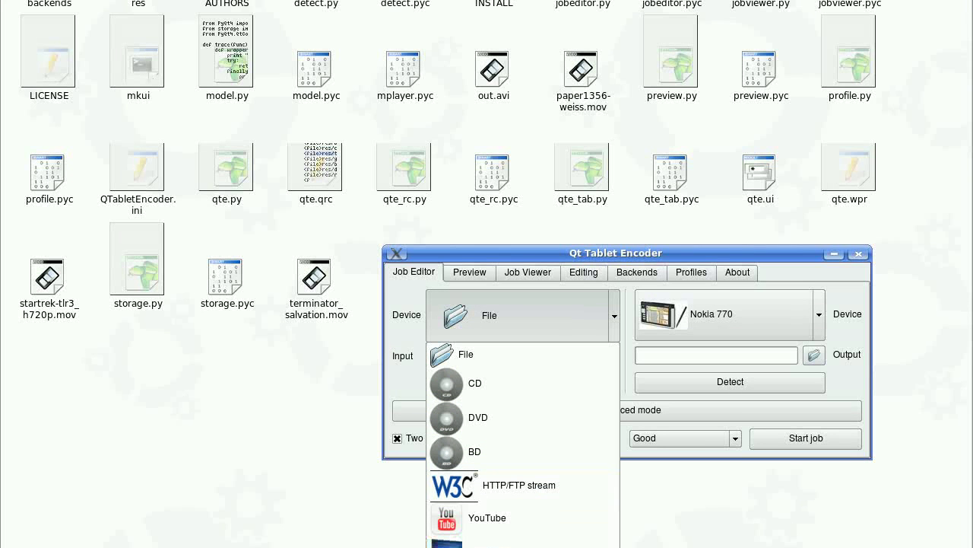
left_click(518, 322)
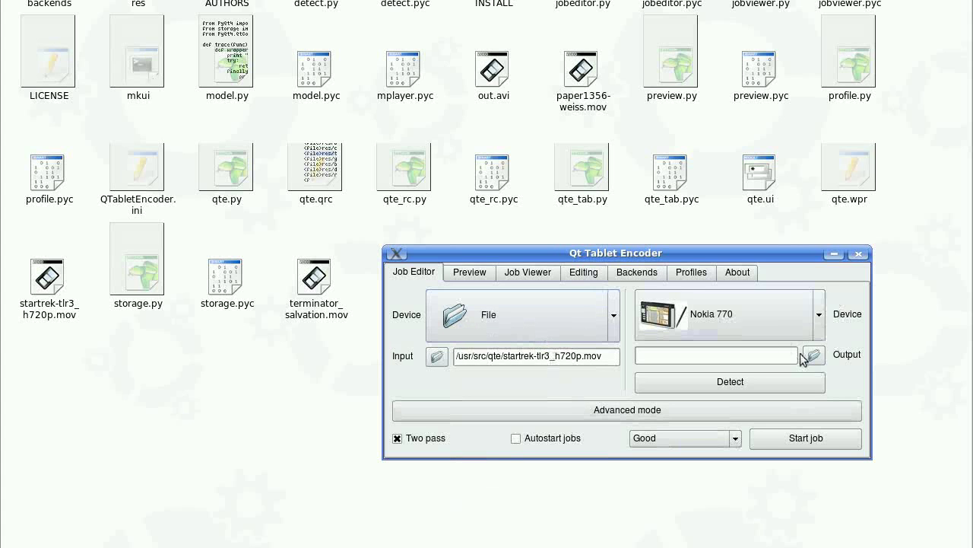
left_click(819, 323)
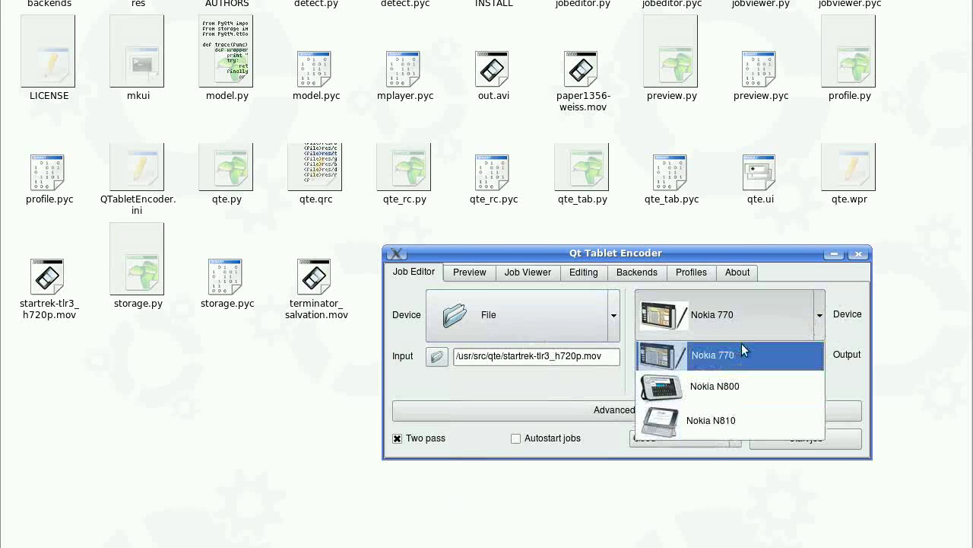
left_click(754, 312)
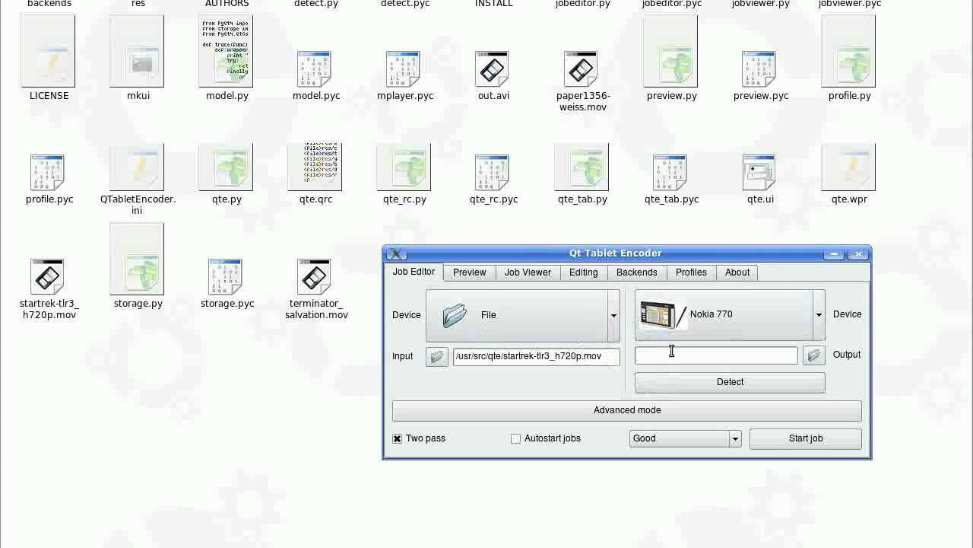
Load the startrek-tlr3_h720p.mov trailer as the input video
left_click_drag(638, 386, 534, 368)
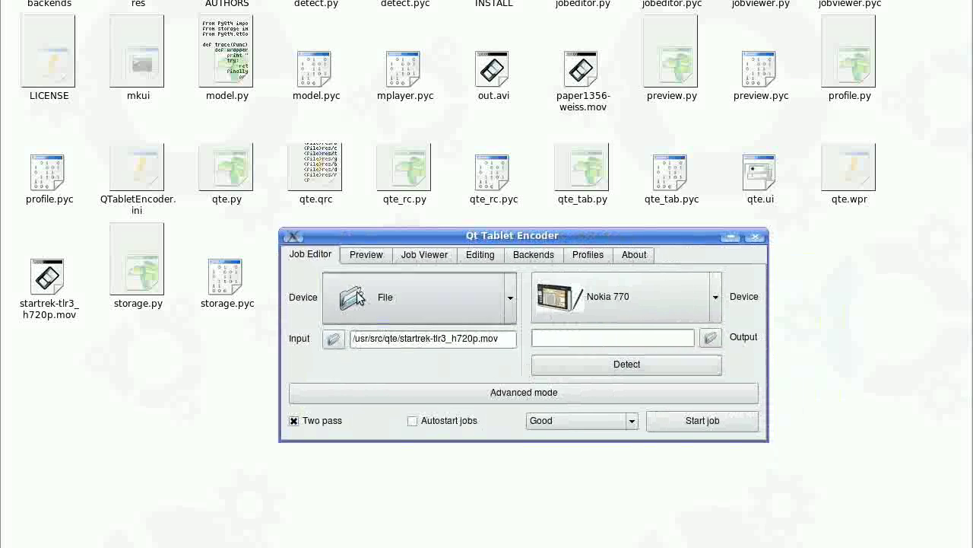
left_click(335, 339)
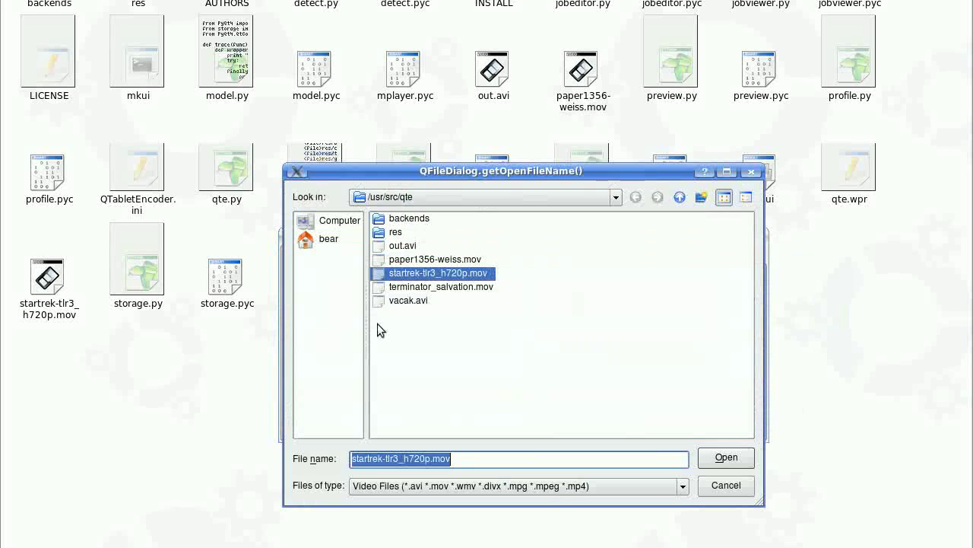
left_click(401, 275)
left_click(703, 457)
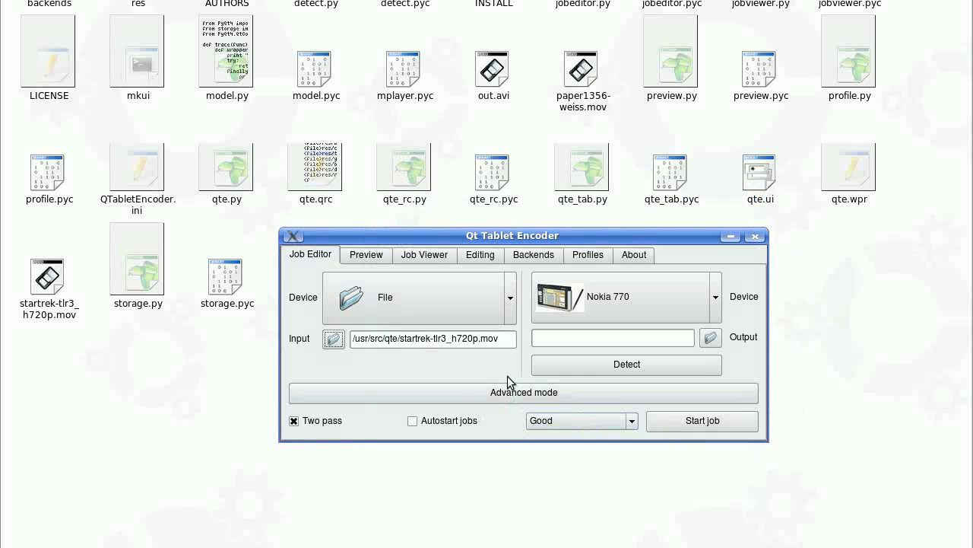
Switch to Advanced mode, toggle the keep bitrate and sample rate options, and view quality presets
left_click_drag(507, 376, 484, 337)
left_click(484, 356)
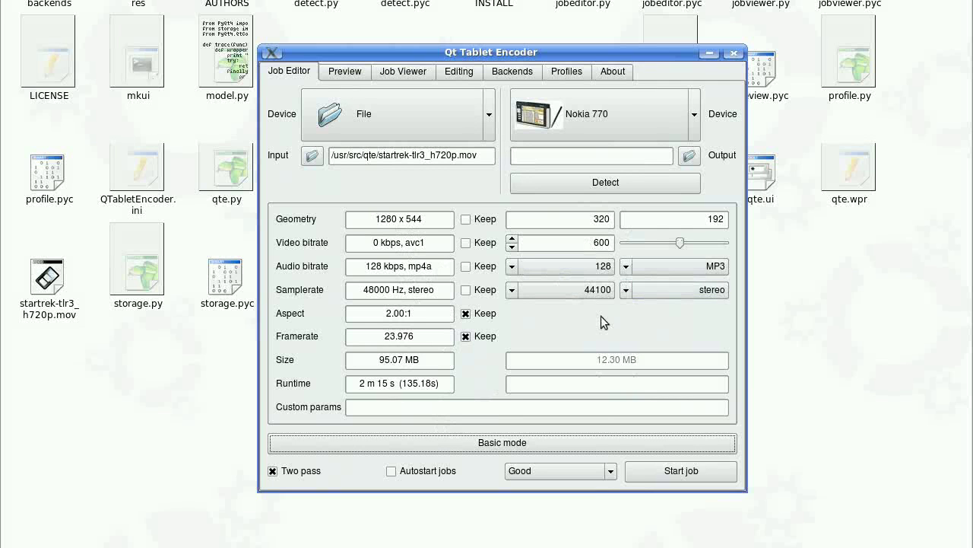
left_click(478, 290)
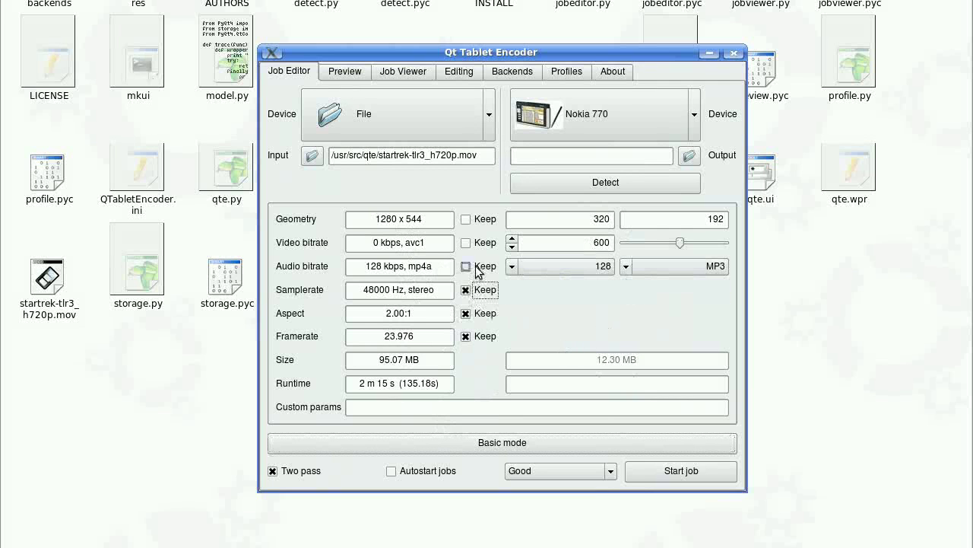
left_click(478, 272)
left_click(478, 243)
left_click(477, 243)
left_click(474, 268)
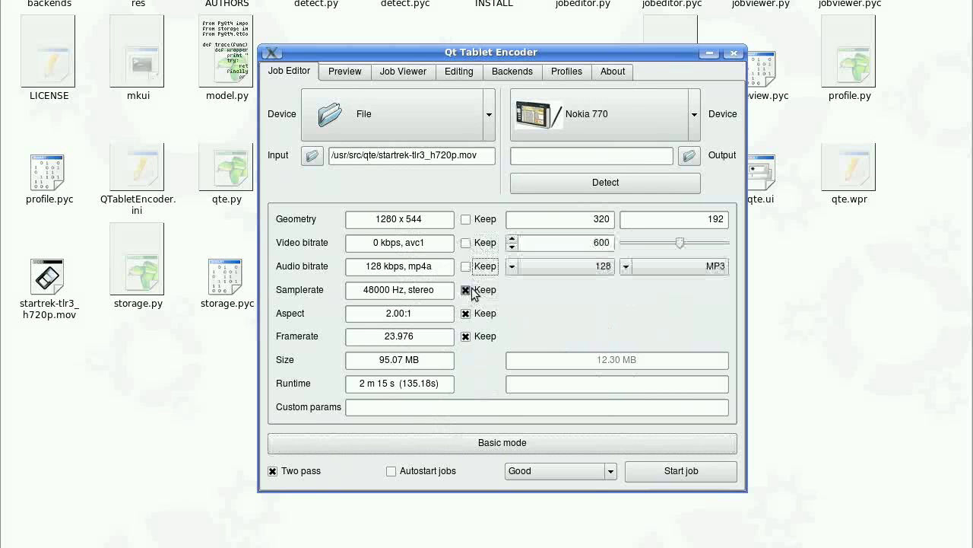
left_click(470, 291)
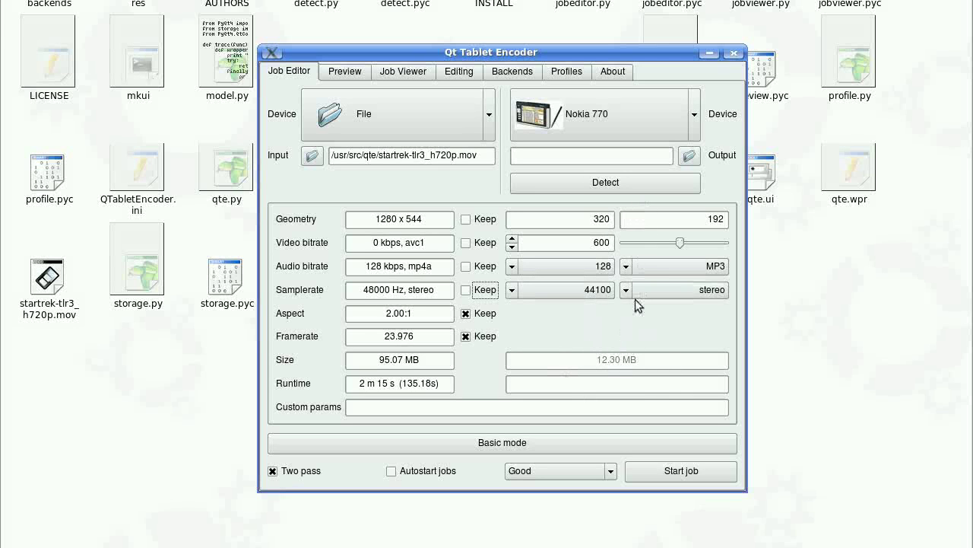
left_click(580, 469)
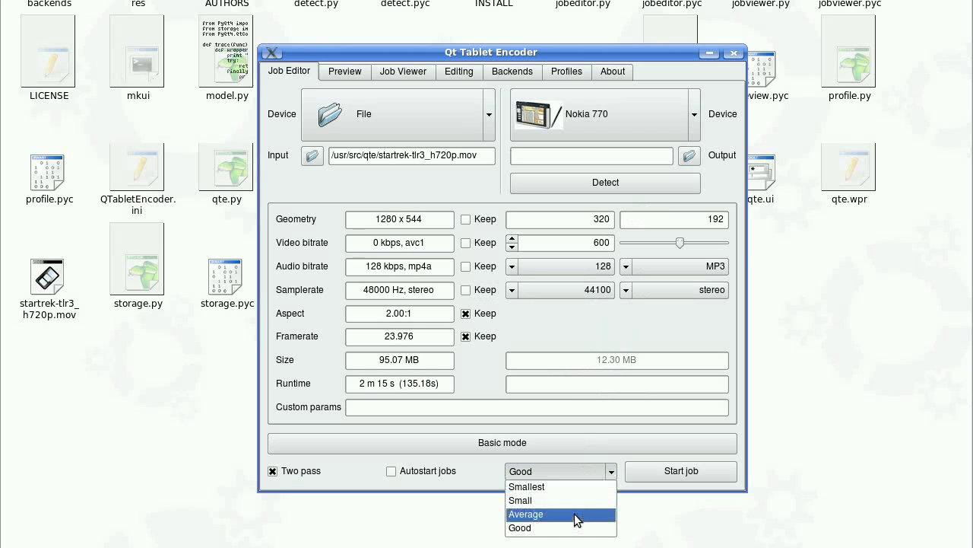
left_click(586, 474)
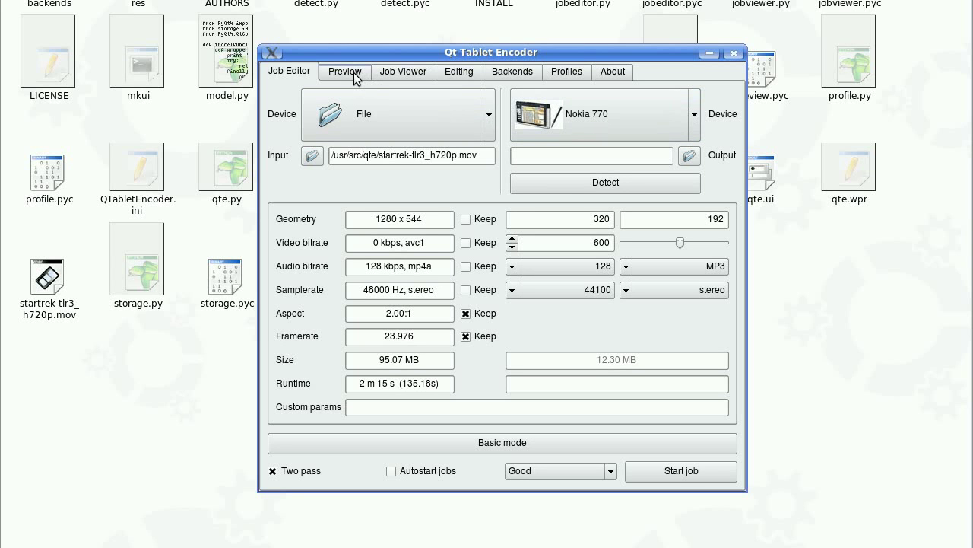
Return to Basic mode, play a preview of the startrek trailer, then go back to the Job Editor
left_click(397, 439)
left_click(345, 70)
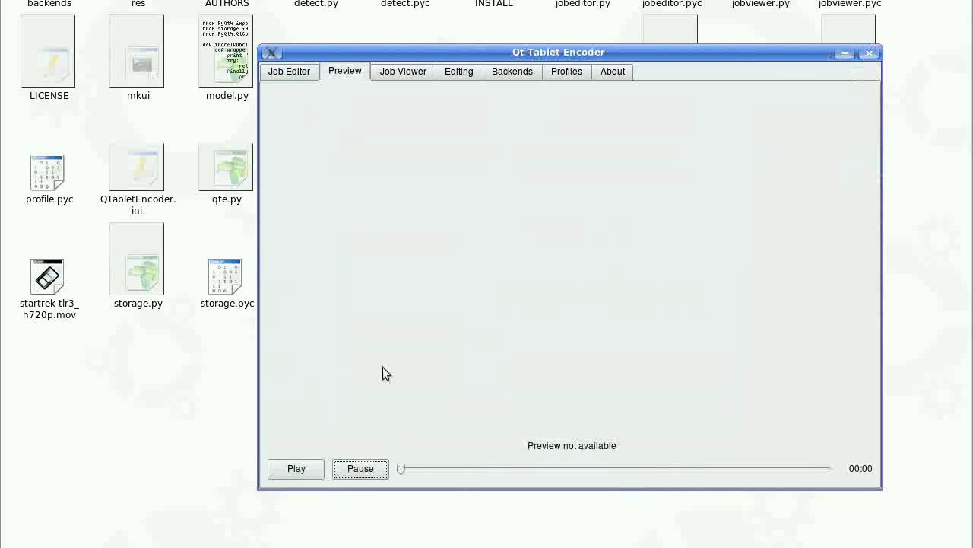
left_click(305, 474)
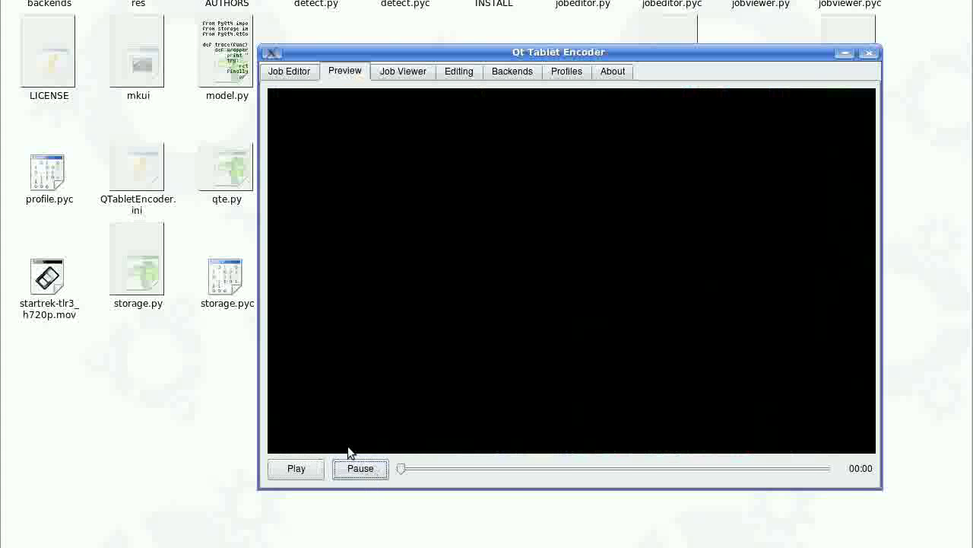
left_click(297, 70)
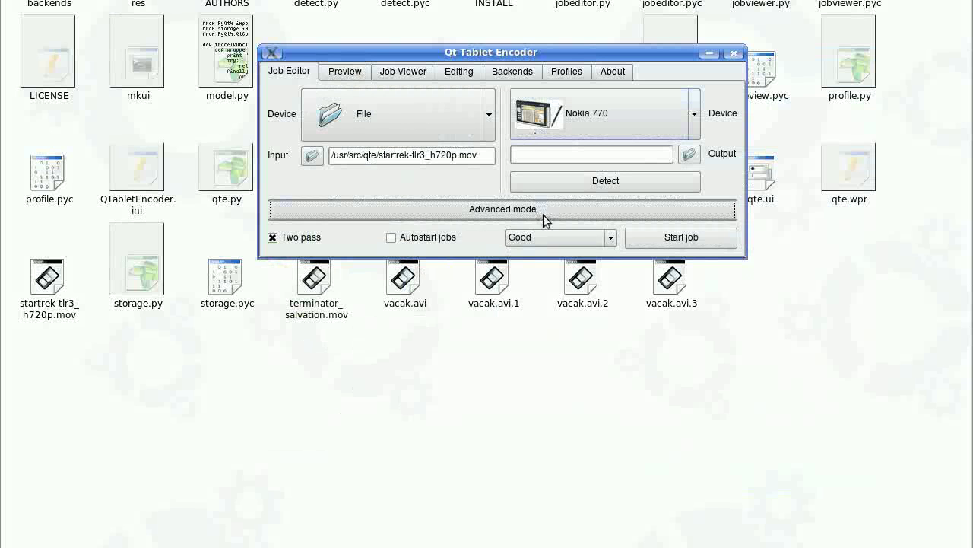
Set the quality preset to Smallest and play then pause the video preview
left_click(544, 237)
left_click(542, 252)
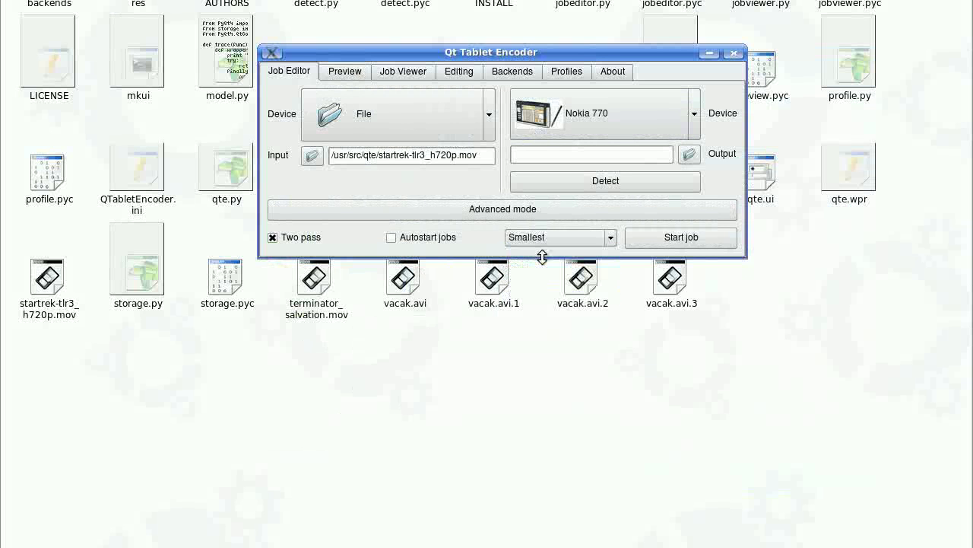
left_click(344, 70)
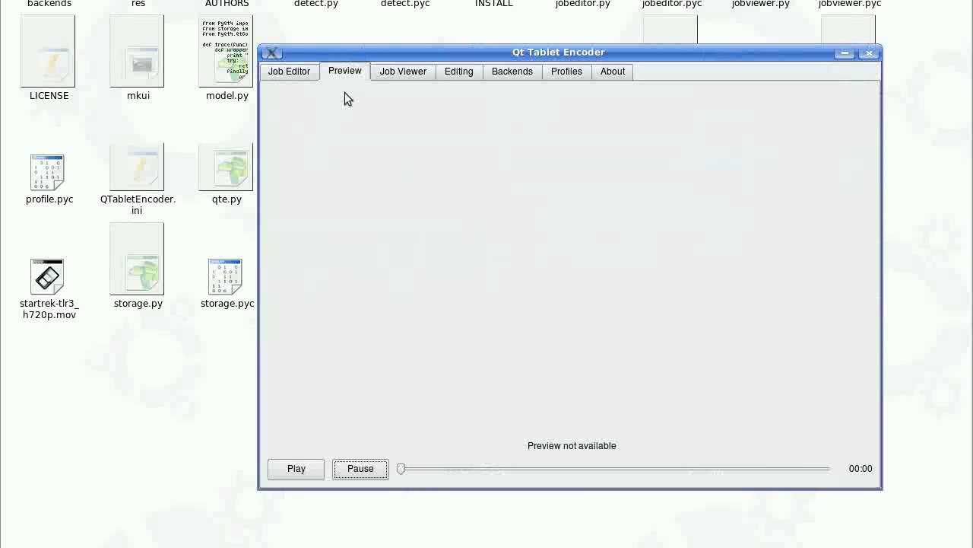
left_click(309, 476)
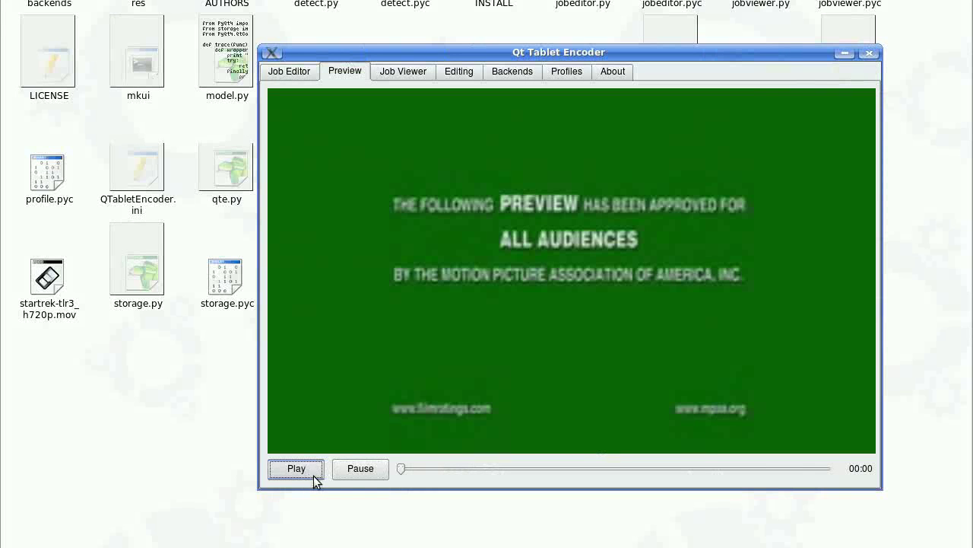
left_click(355, 475)
Back in the Job Editor, accept opening the tablet's storage and close the Konqueror window
left_click(311, 76)
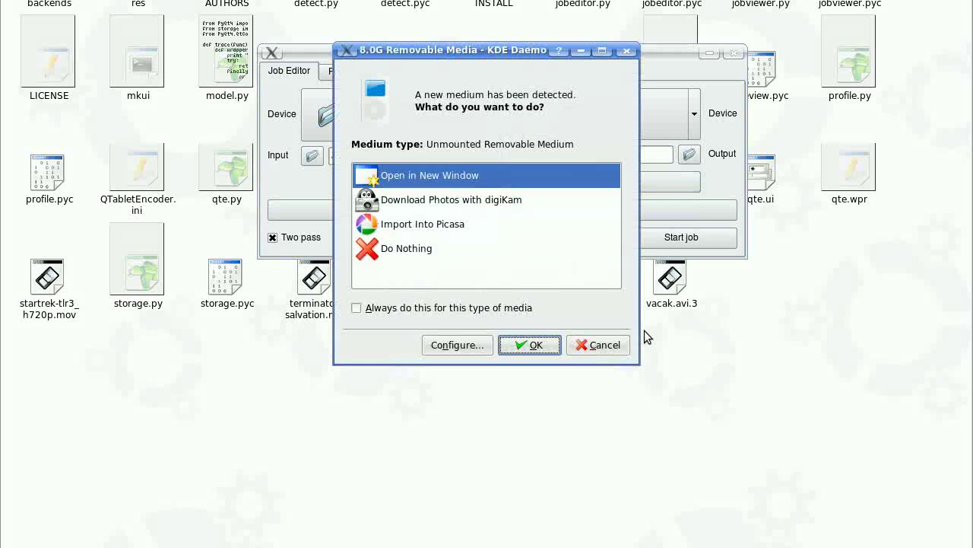
left_click(530, 344)
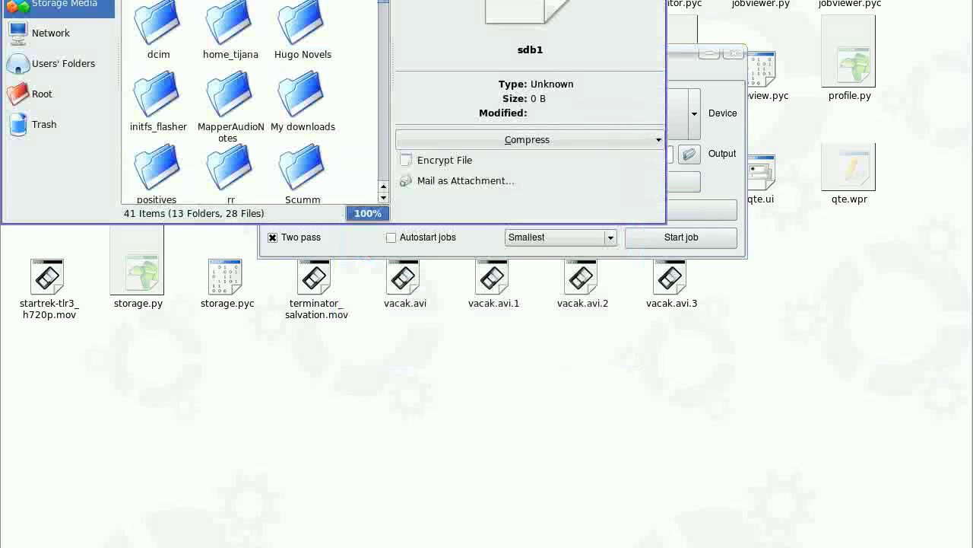
key("alt+F4")
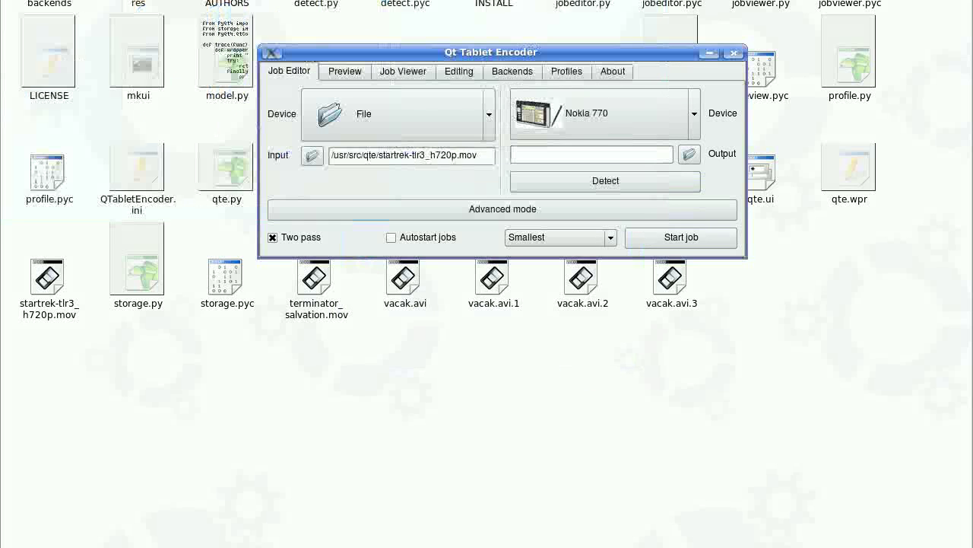
Detect the Nokia N810 with output /media/disk-1/qte_startrek-tlr3_h720p.mov, keeping Smallest quality
left_click(620, 182)
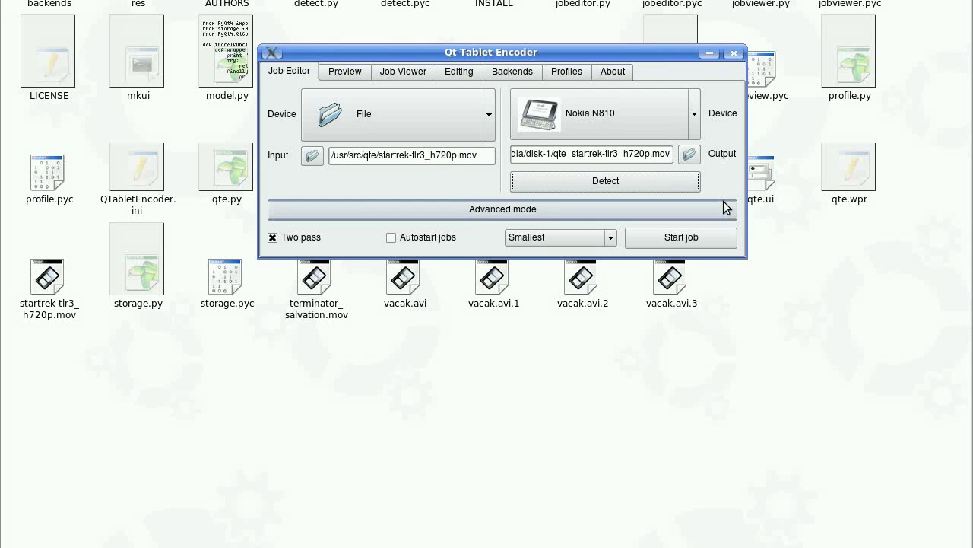
left_click_drag(547, 156, 498, 156)
left_click(548, 155)
left_click_drag(570, 155, 506, 154)
left_click(534, 154)
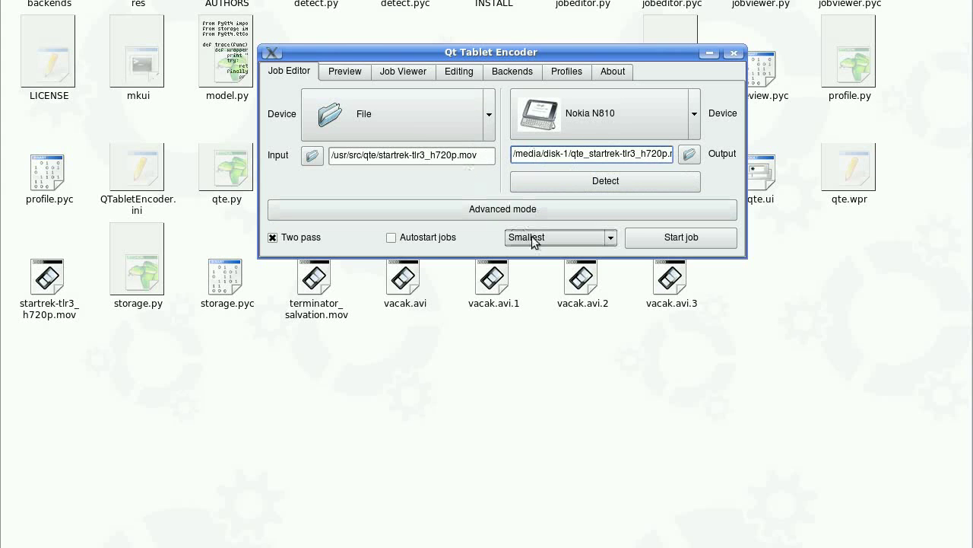
left_click(571, 238)
left_click(570, 238)
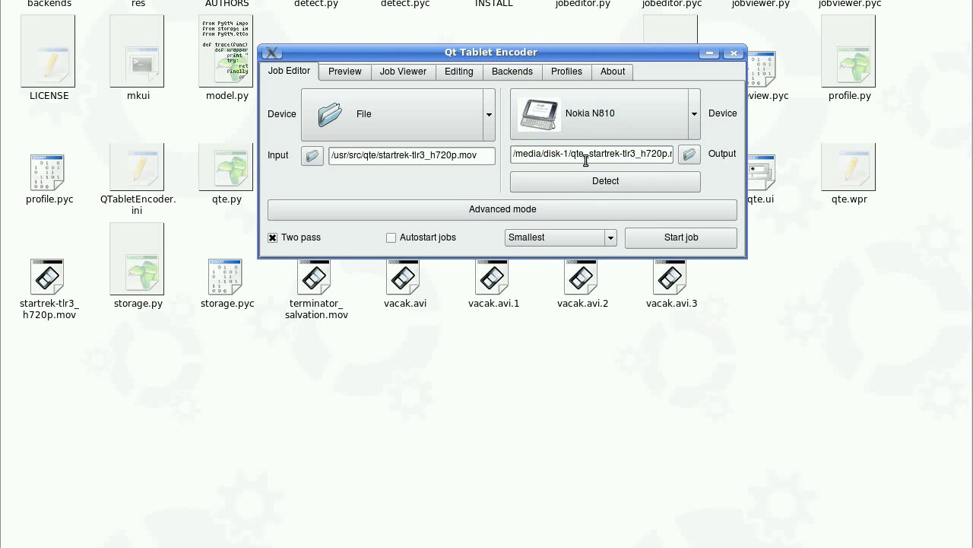
Switch quality to Good, start the startrek encode, and watch its progress in the Job Viewer
left_click(559, 239)
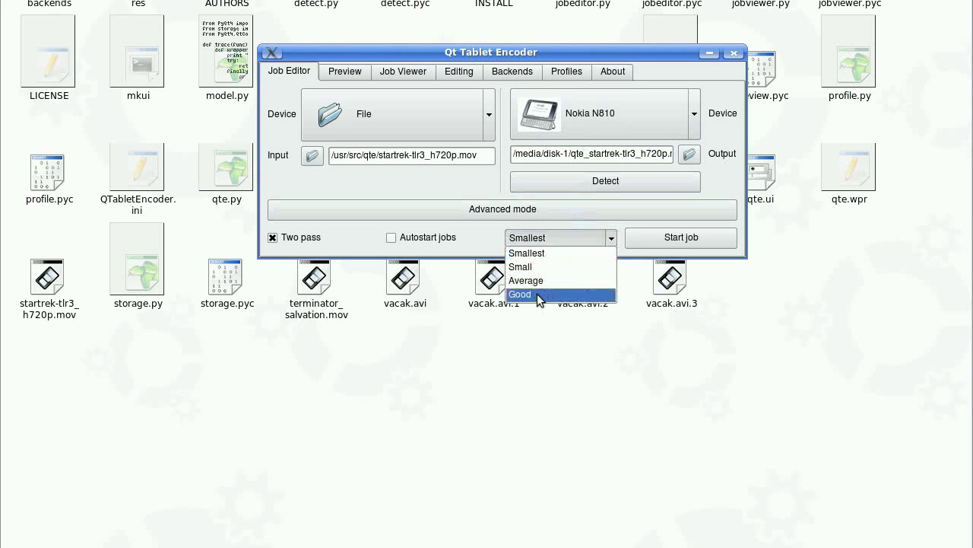
left_click(538, 297)
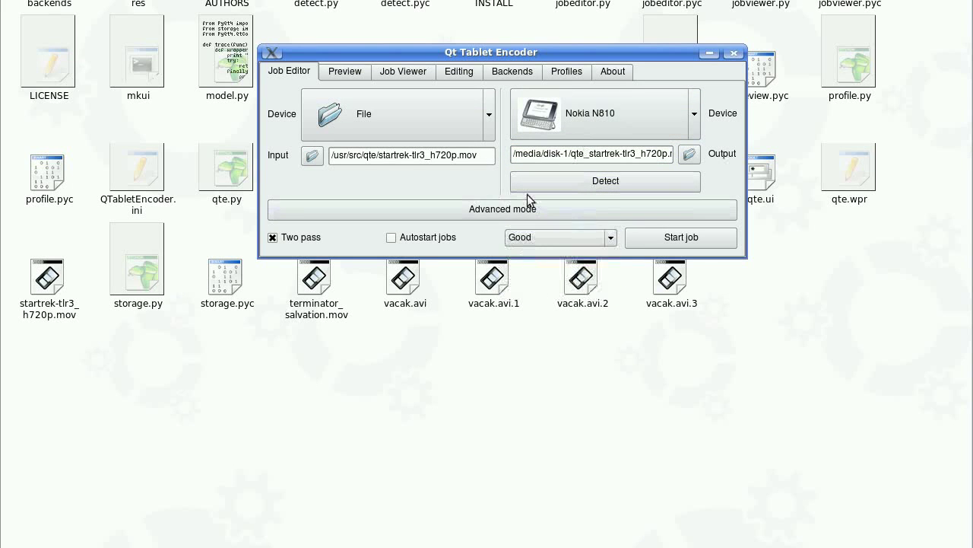
left_click(679, 238)
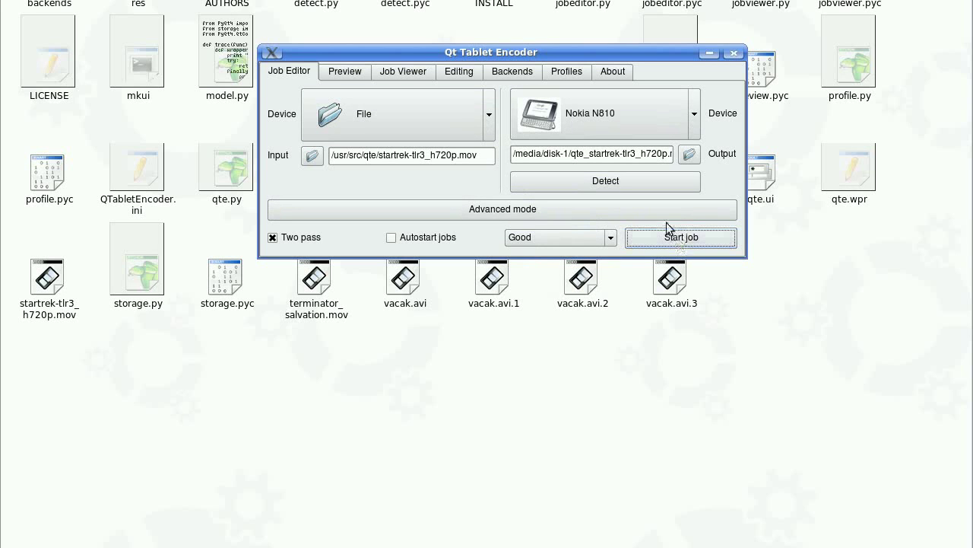
left_click(405, 73)
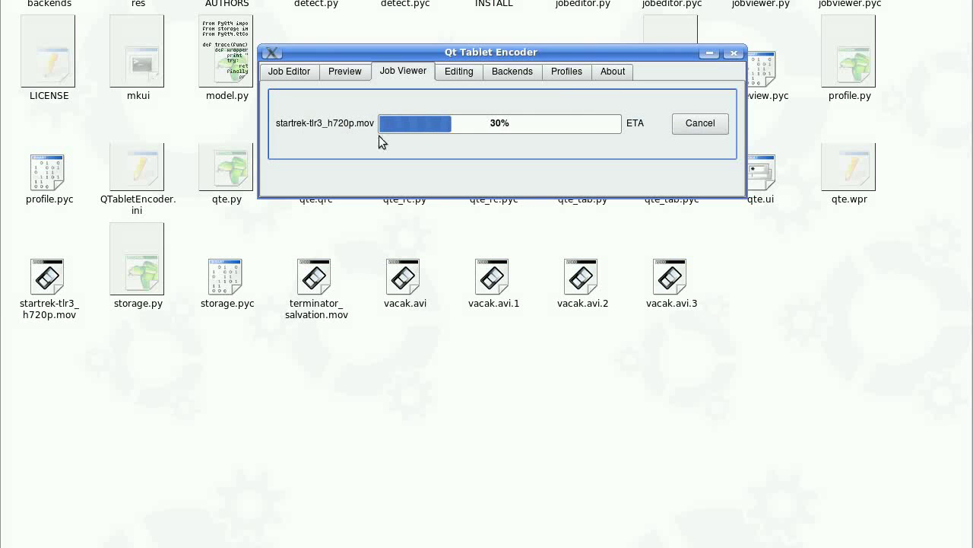
left_click_drag(549, 54, 553, 215)
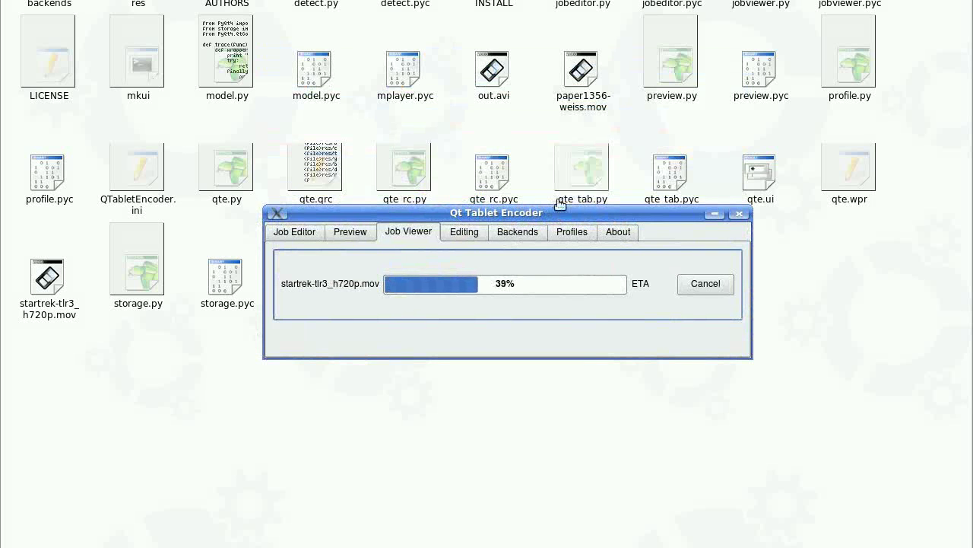
Load terminator_salvation.mov as the input video in the Job Editor
left_click(307, 240)
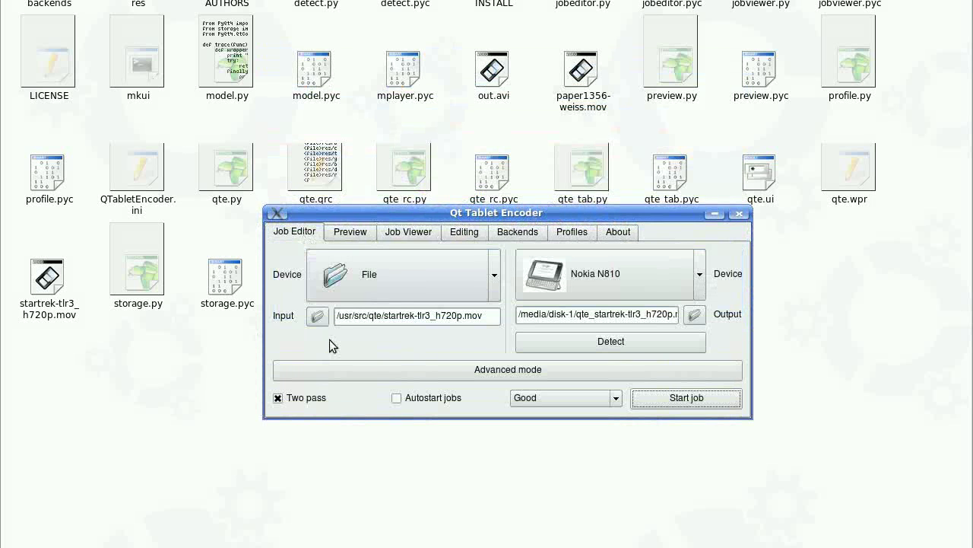
left_click(319, 316)
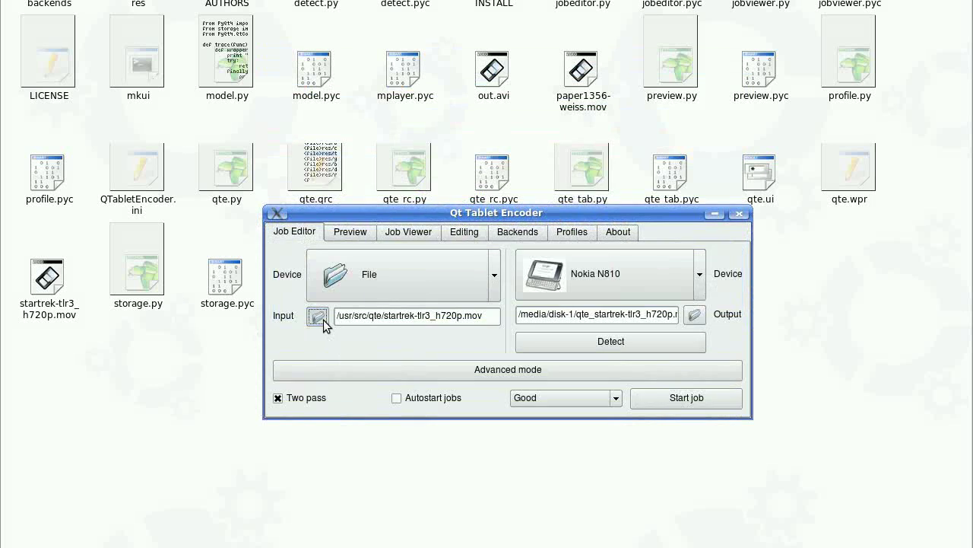
left_click(434, 265)
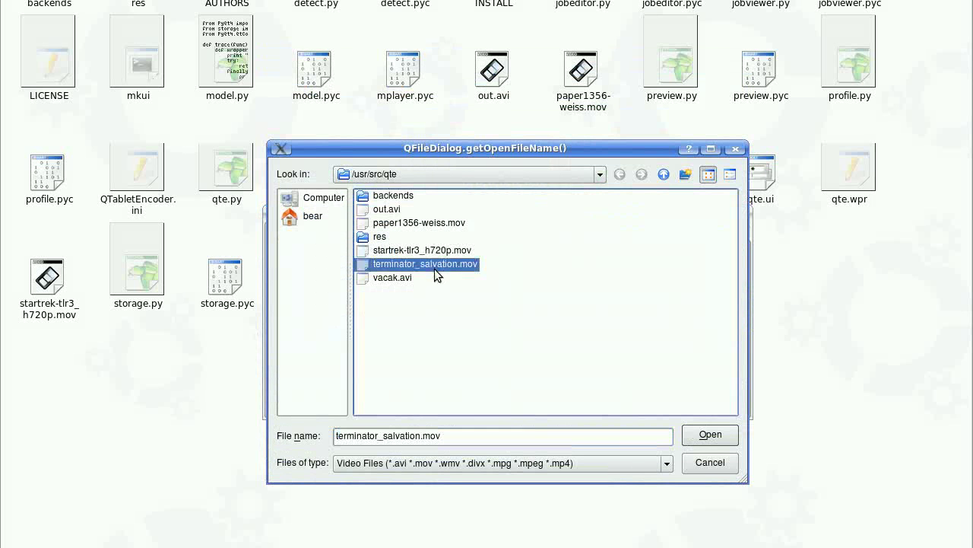
left_click(710, 435)
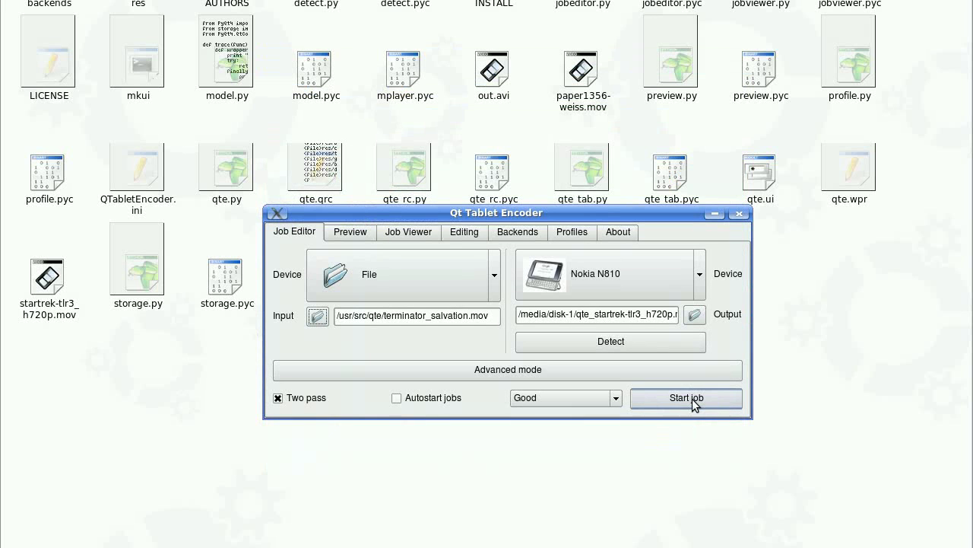
Detect the output path, set the device back to Nokia N810, start encoding, and view progress
left_click(635, 339)
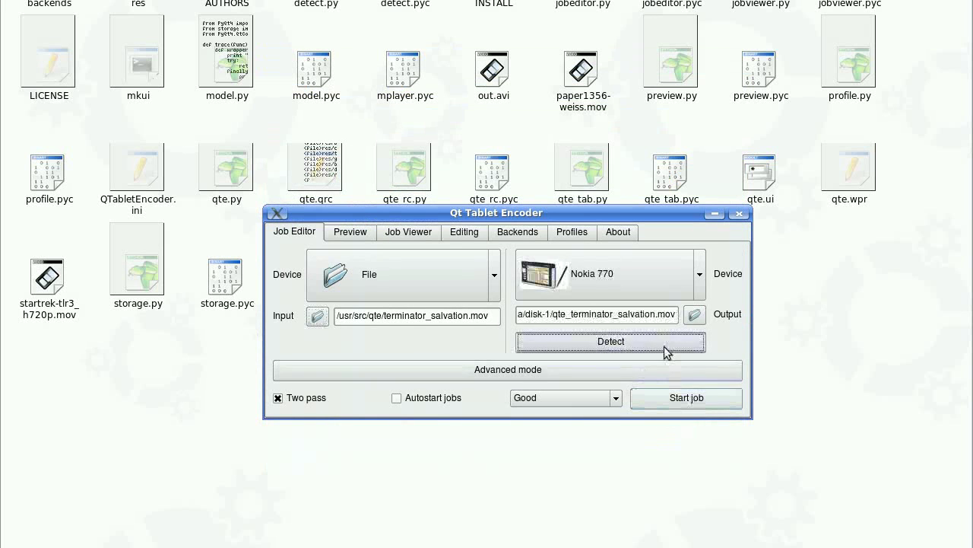
left_click(654, 281)
left_click(616, 384)
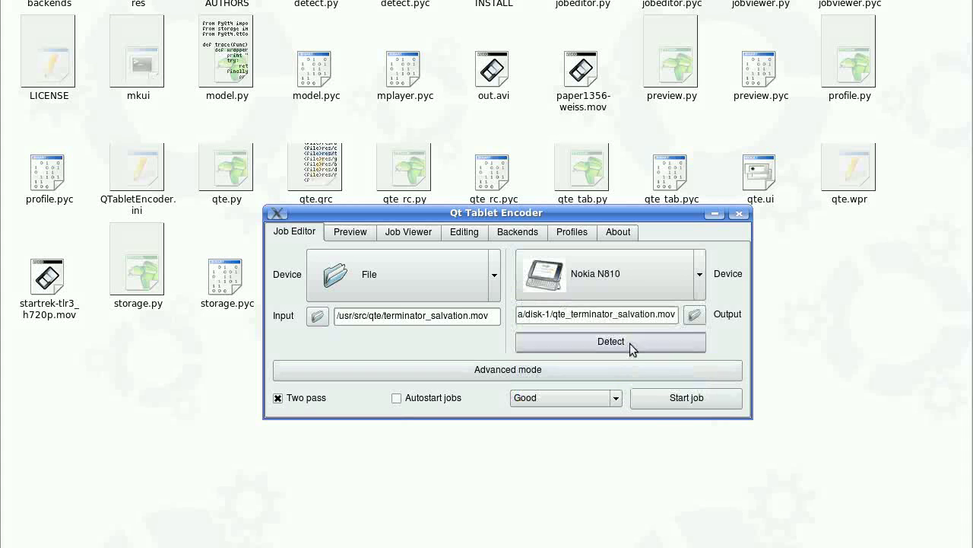
left_click(670, 400)
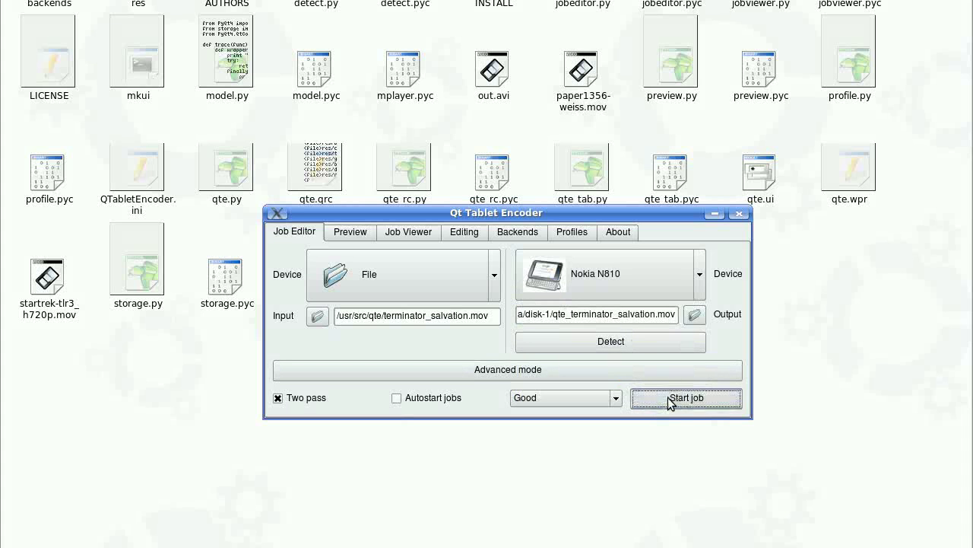
left_click(401, 235)
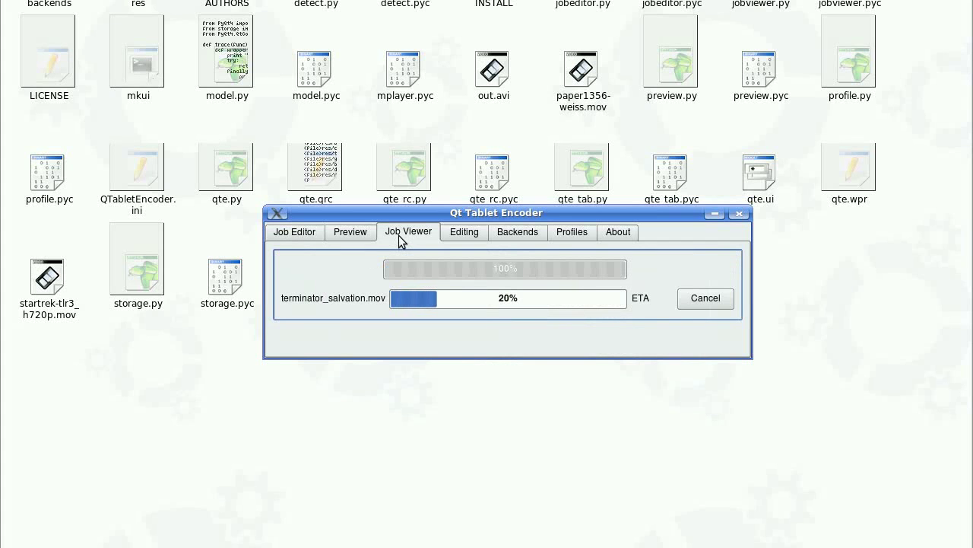
Enable Autostart jobs and load paper1356-weiss.mov as the input video
left_click(295, 232)
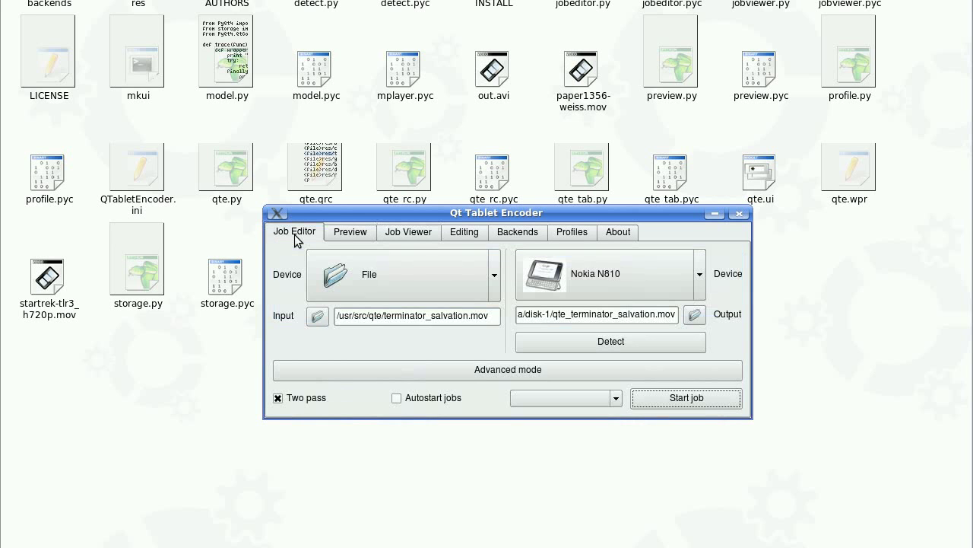
left_click(420, 399)
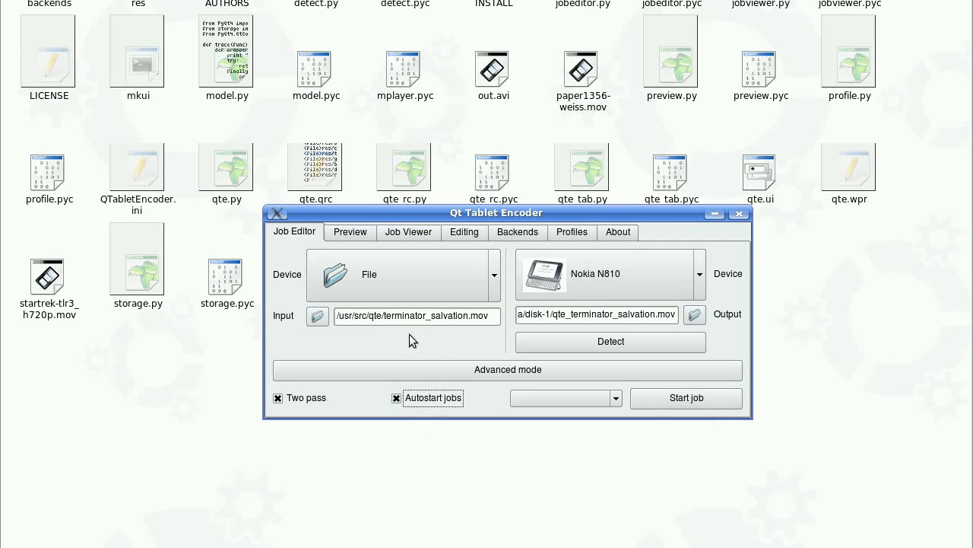
left_click(317, 316)
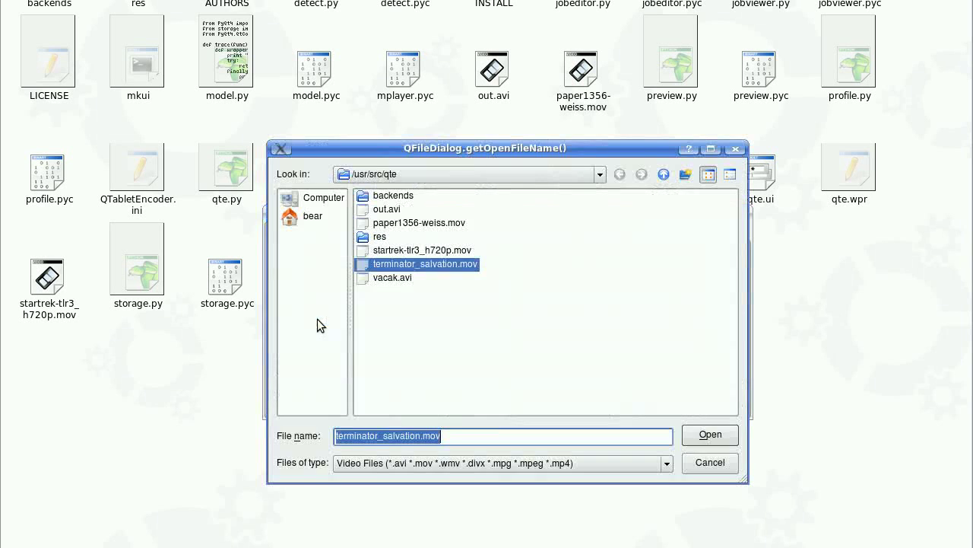
left_click(450, 223)
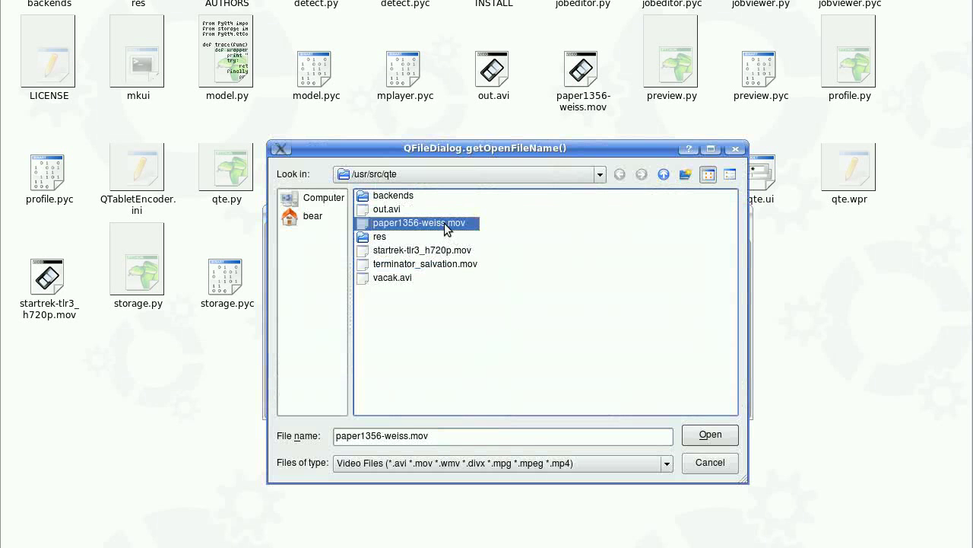
left_click(704, 436)
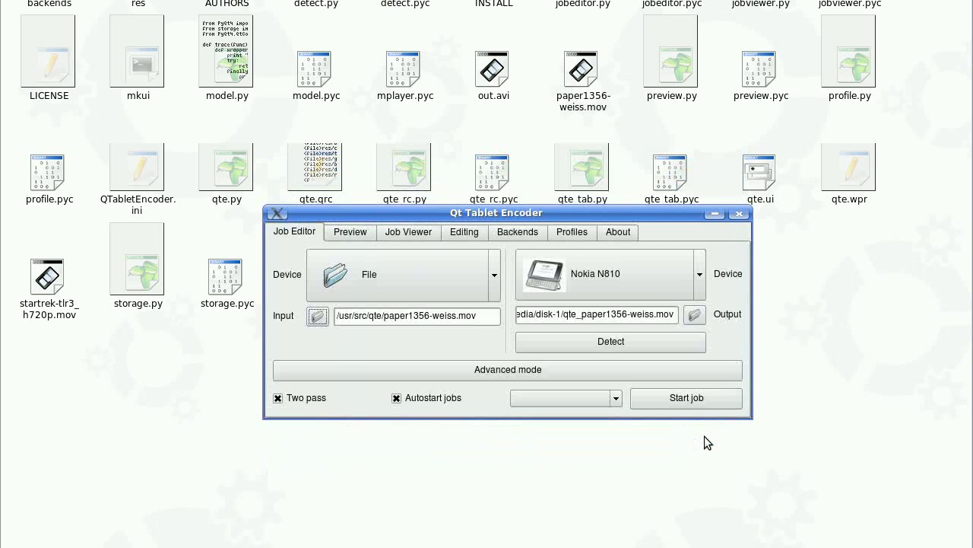
left_click(425, 235)
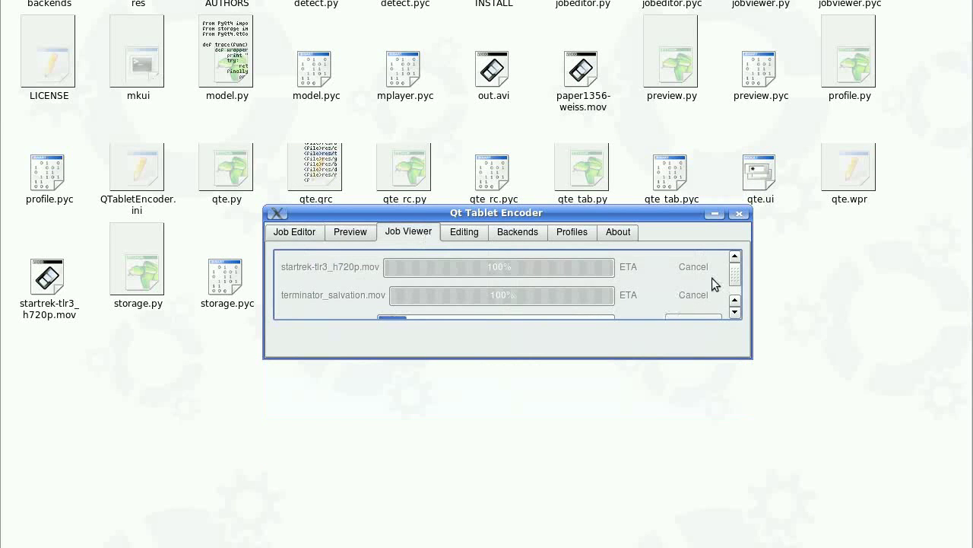
left_click_drag(734, 278, 736, 297)
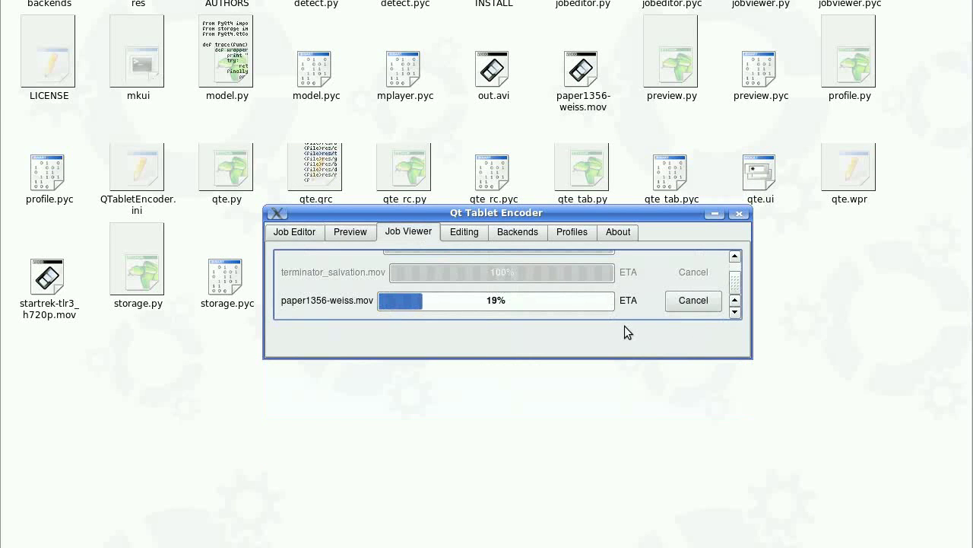
left_click(290, 237)
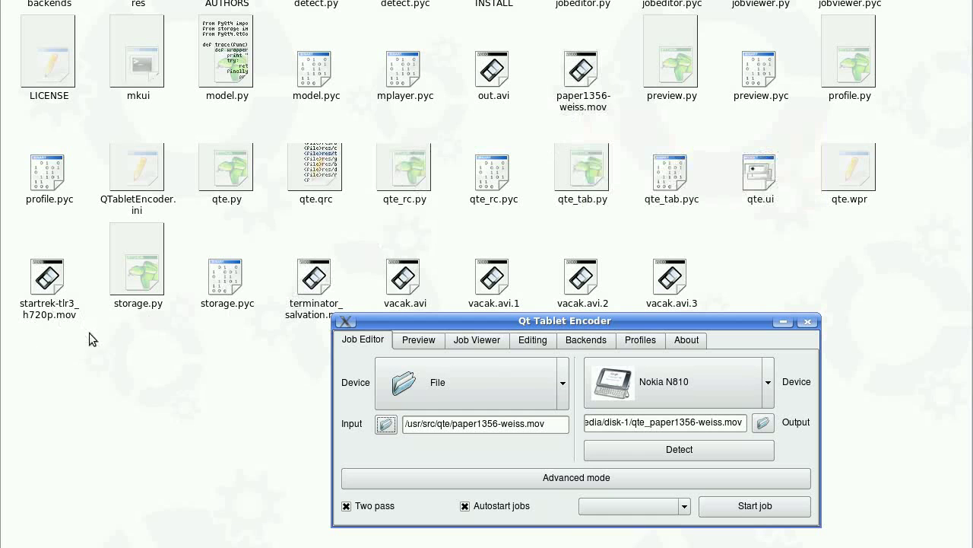
Dismiss the Konqueror crash report and go to /usr/src/ in the location bar
left_click(48, 304)
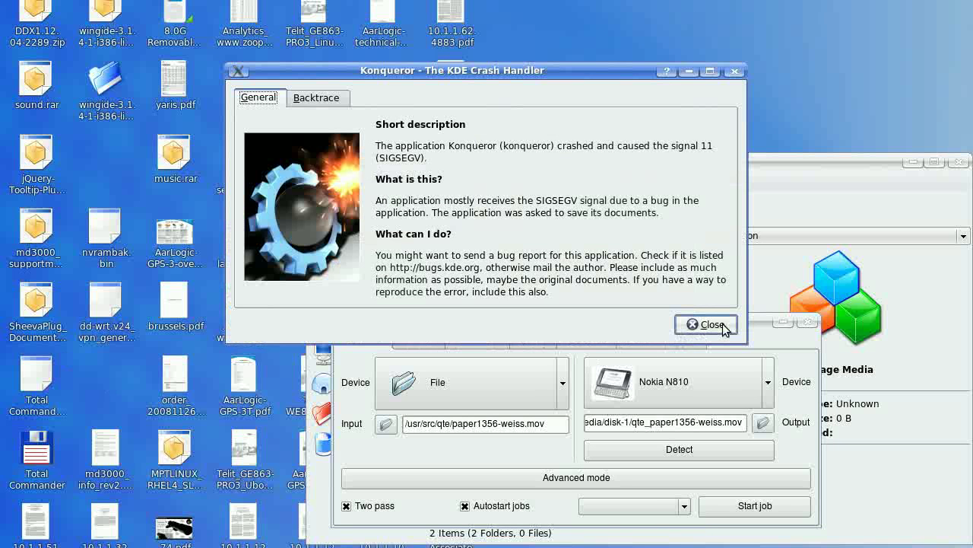
left_click(707, 324)
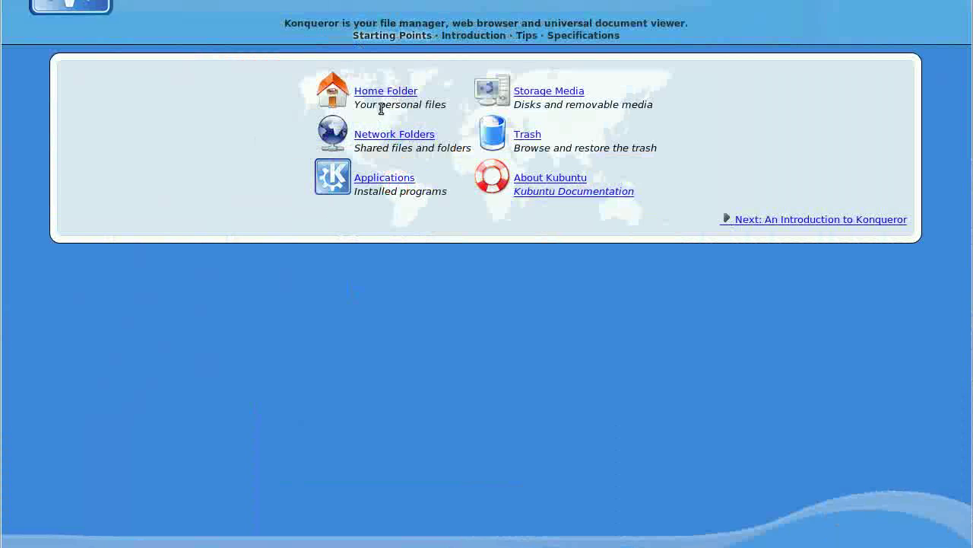
type("/usr/src/")
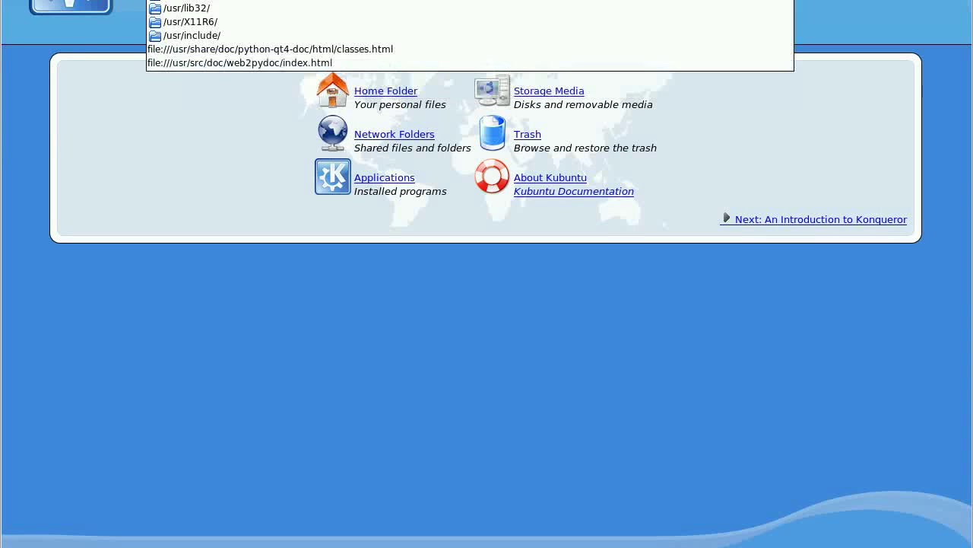
key("Return")
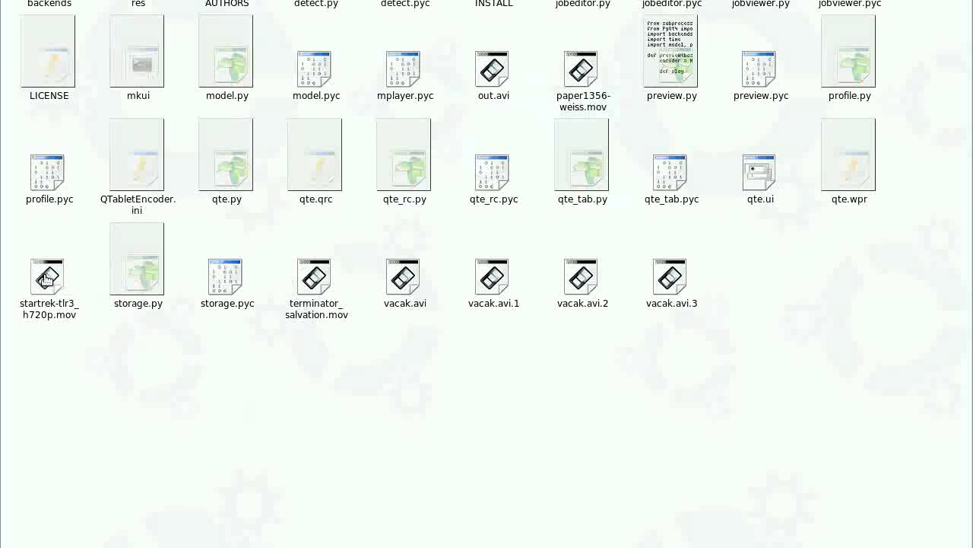
Drop startrek-tlr3_h720p.mov onto the encoder, approve overwriting its output, and check the Job Viewer
left_click_drag(47, 277, 478, 462)
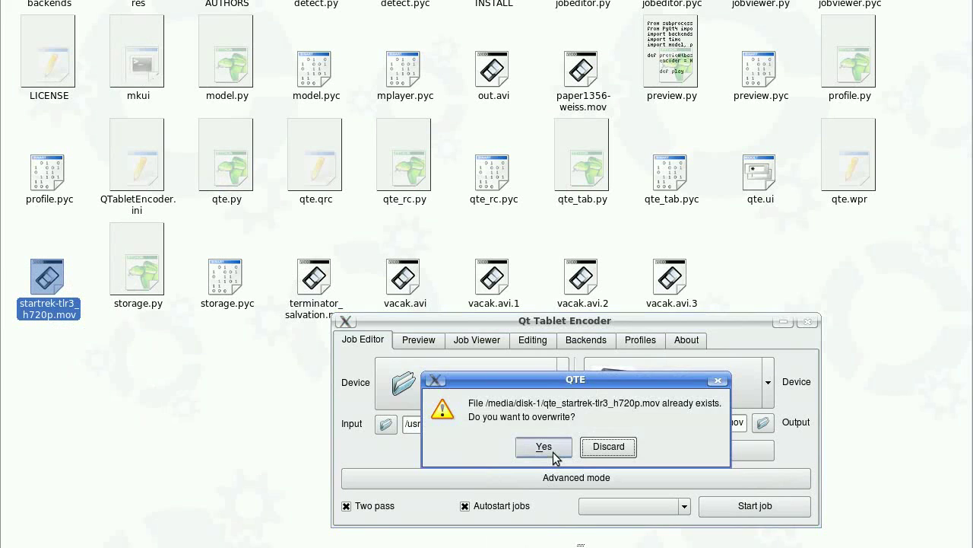
left_click(544, 447)
left_click(467, 344)
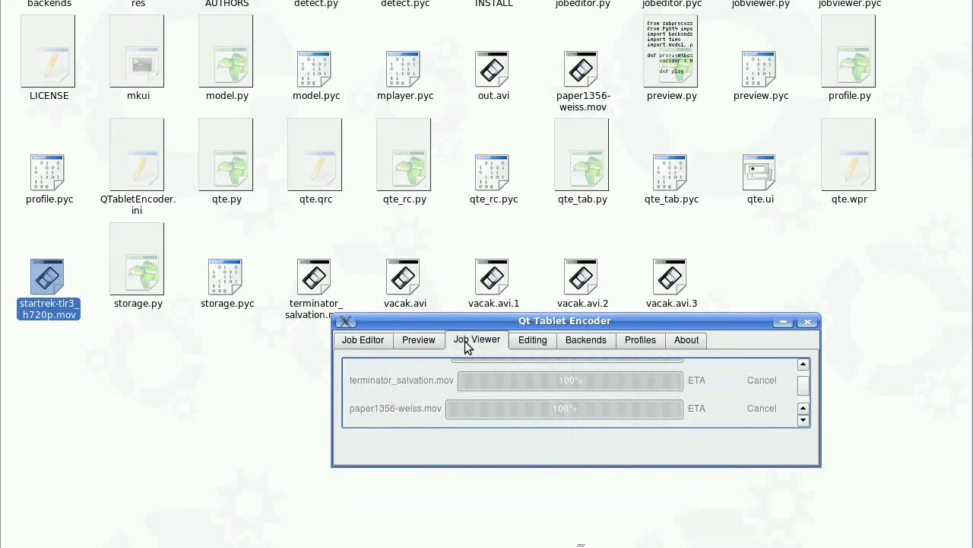